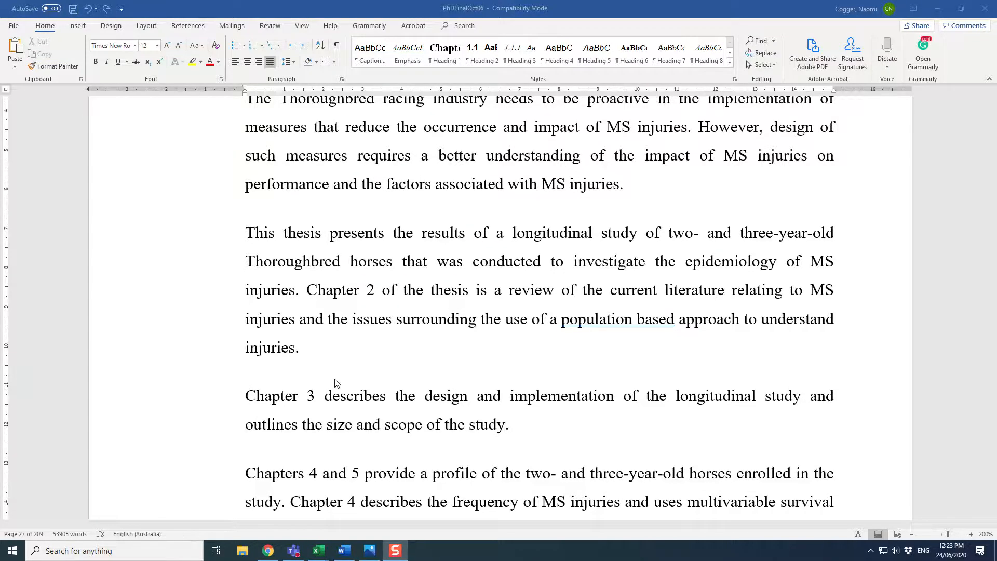
# Step: Examine the heading style applied to the Chapter 2: Literature review title
pyautogui.scroll(10, 335, 382)
pyautogui.scroll(5, 335, 383)
pyautogui.scroll(-10, 335, 379)
pyautogui.scroll(-20, 335, 379)
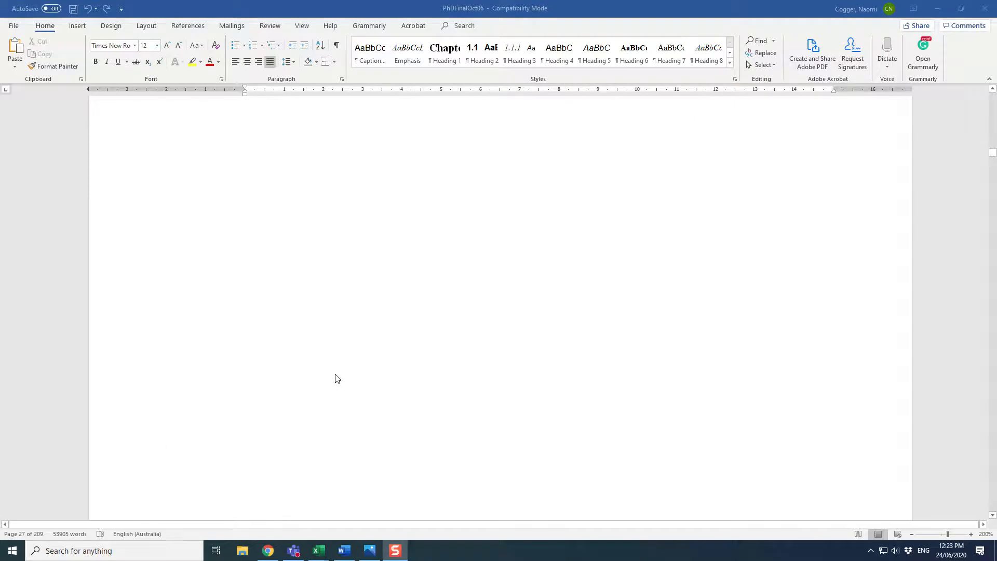
pyautogui.scroll(-5, 336, 378)
pyautogui.click(318, 420)
pyautogui.scroll(-5, 317, 418)
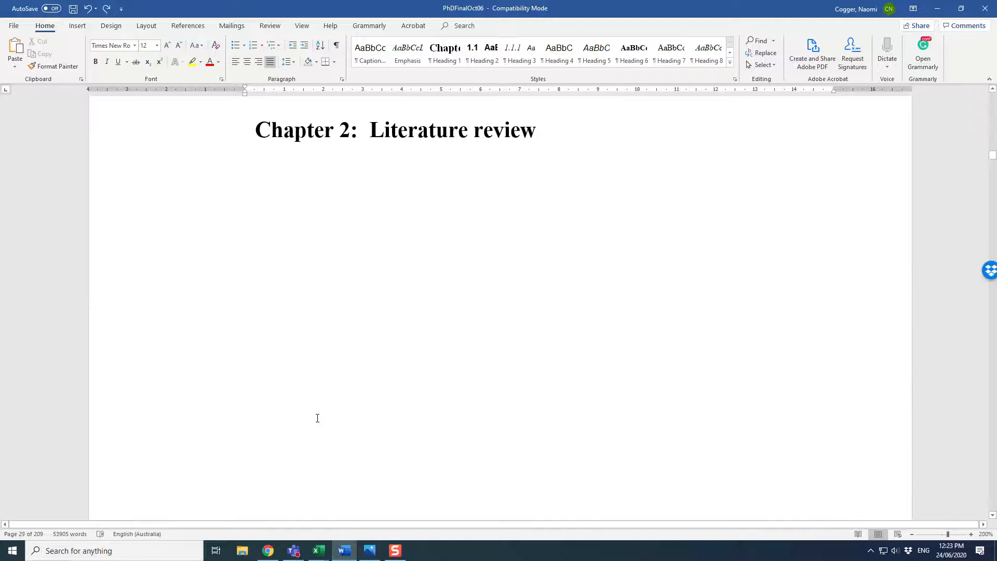
pyautogui.click(317, 130)
pyautogui.click(418, 132)
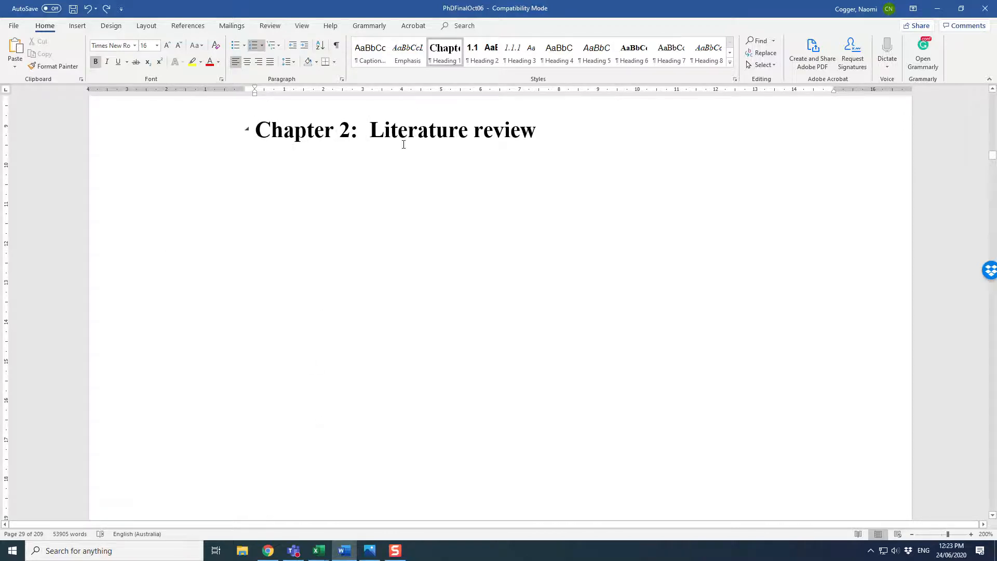
pyautogui.click(453, 61)
pyautogui.click(452, 62)
# Step: Examine the numbered heading style of the 2.1 Introduction section heading
pyautogui.scroll(-20, 391, 290)
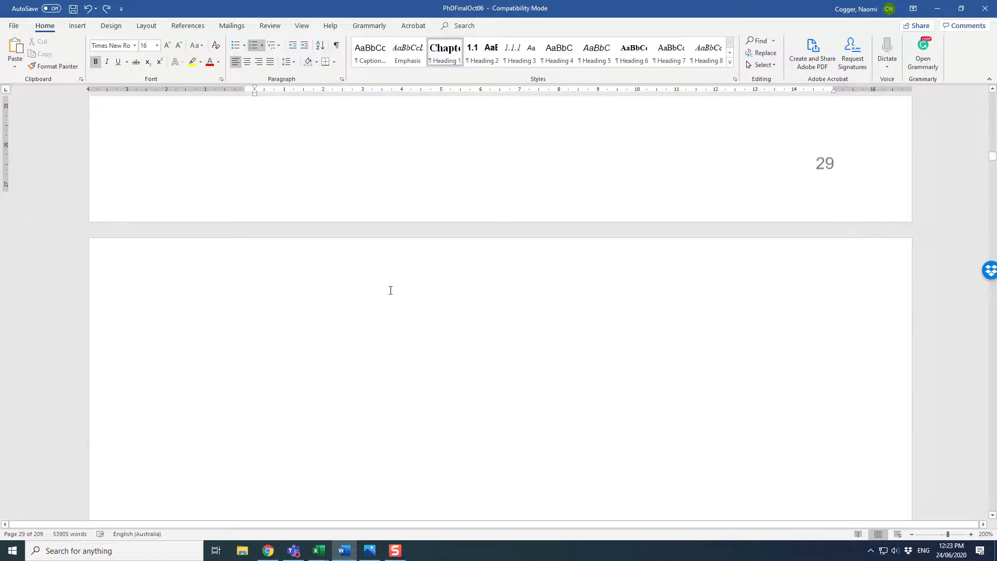
pyautogui.scroll(-15, 390, 290)
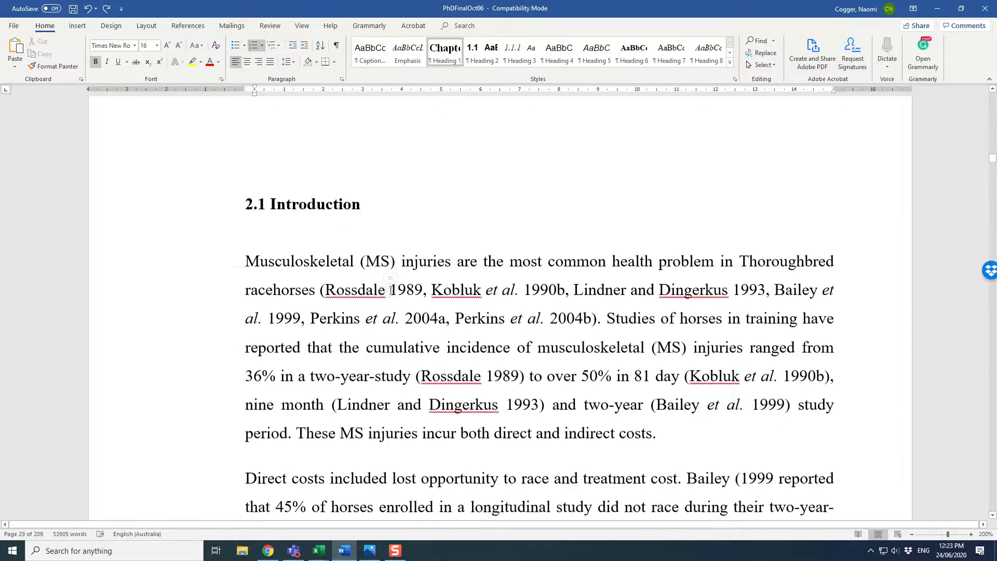
pyautogui.click(293, 201)
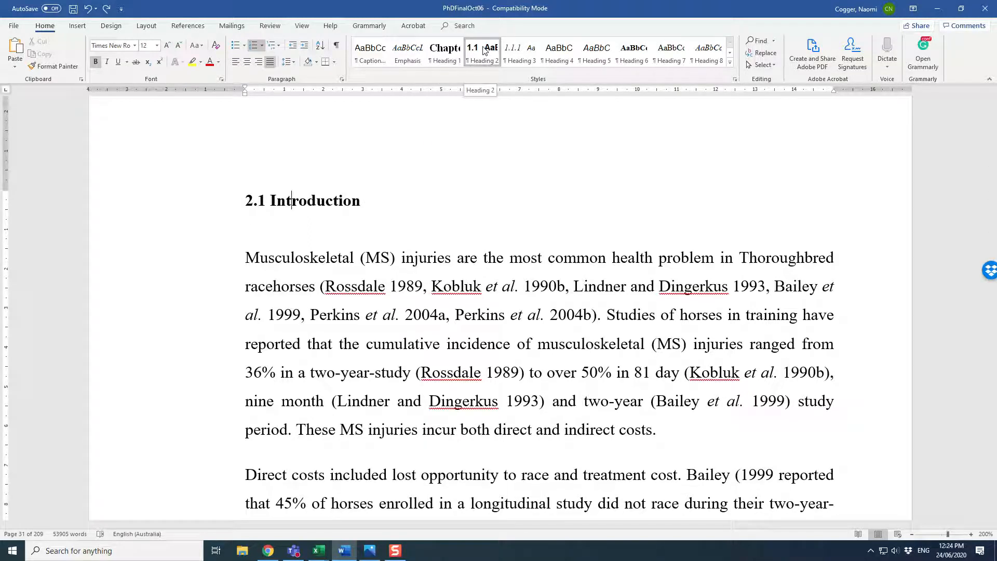
pyautogui.click(250, 201)
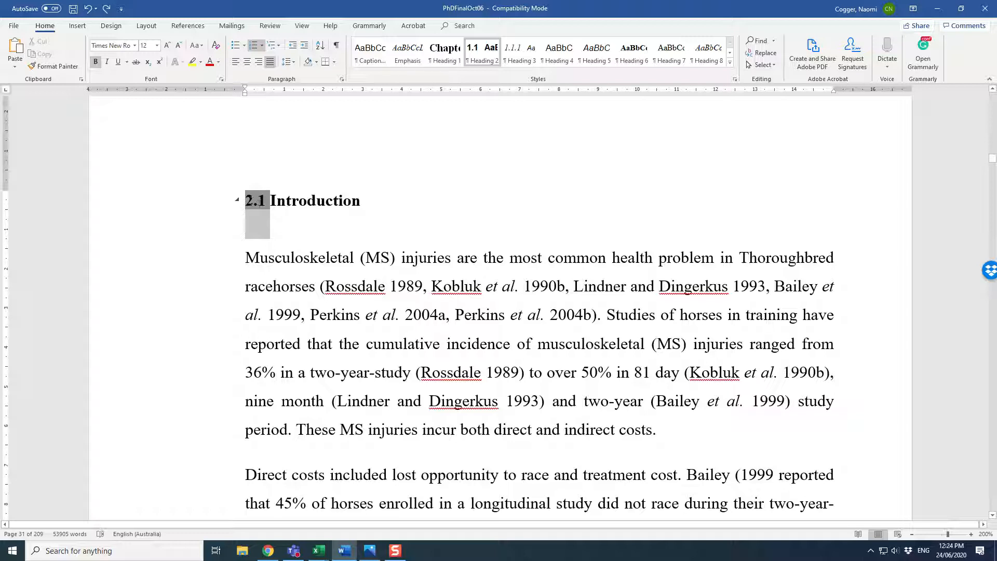
pyautogui.click(293, 207)
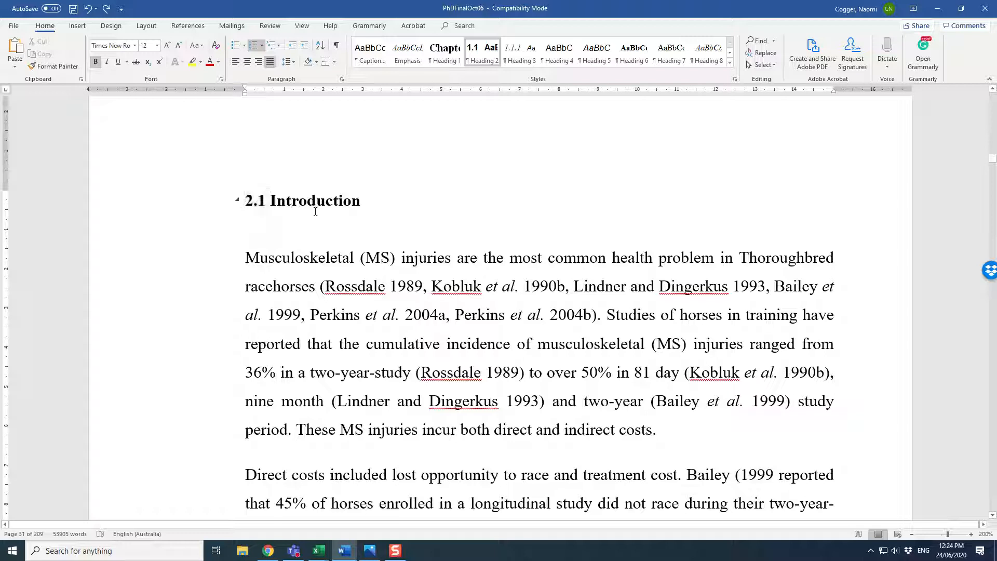
# Step: Insert a new numbered section heading titled Example above the Introduction heading
pyautogui.press('Home')
pyautogui.press('Return')
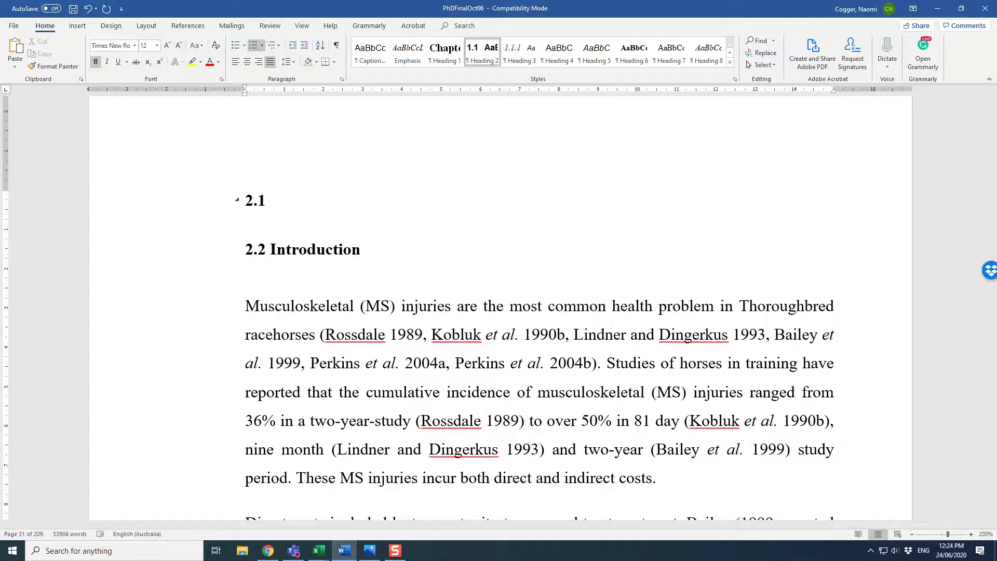
pyautogui.write('Example')
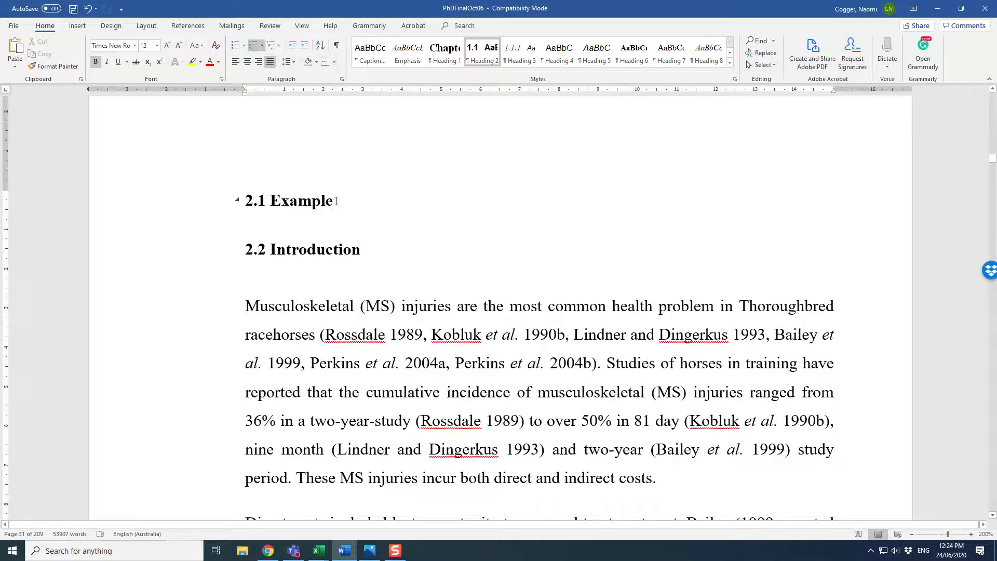
# Step: Format the Example heading text as underlined and italic, with bold removed
pyautogui.moveTo(335, 201); pyautogui.dragTo(274, 211)
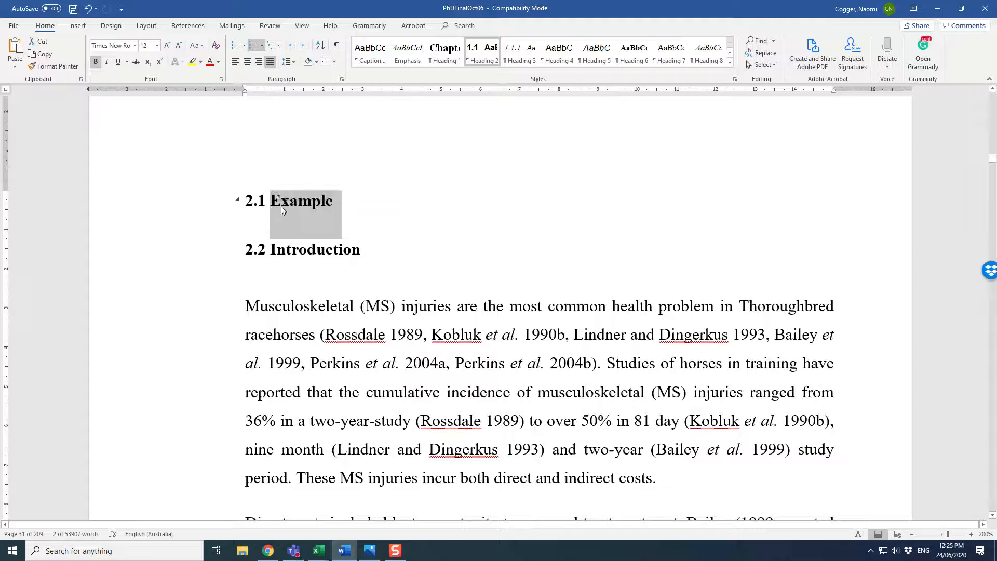
pyautogui.hotkey('ctrl', 'u')
pyautogui.hotkey('ctrl', 'b')
pyautogui.hotkey('ctrl', 'i')
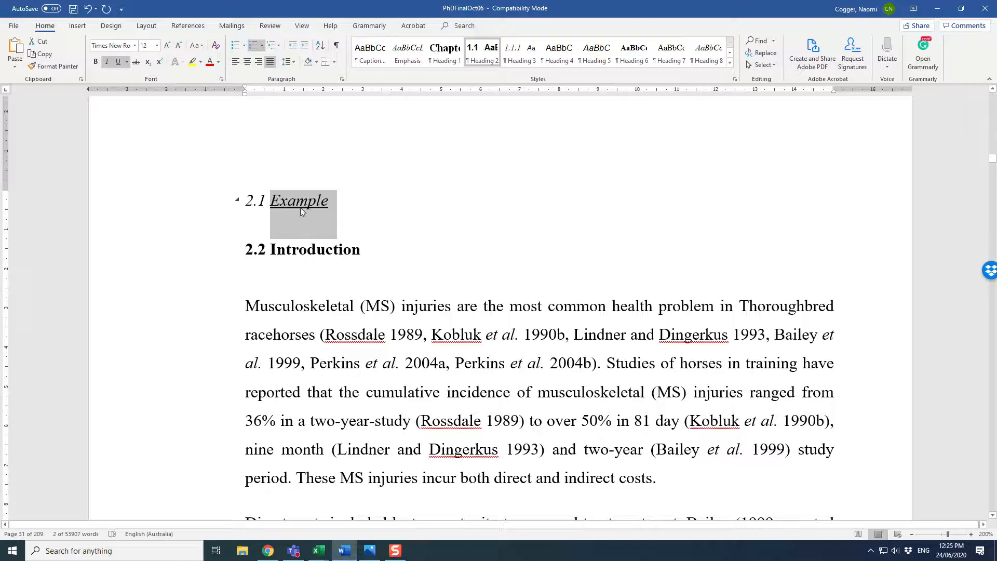
# Step: Update the Heading 2 style to match the formatted Example heading
pyautogui.rightClick(470, 59)
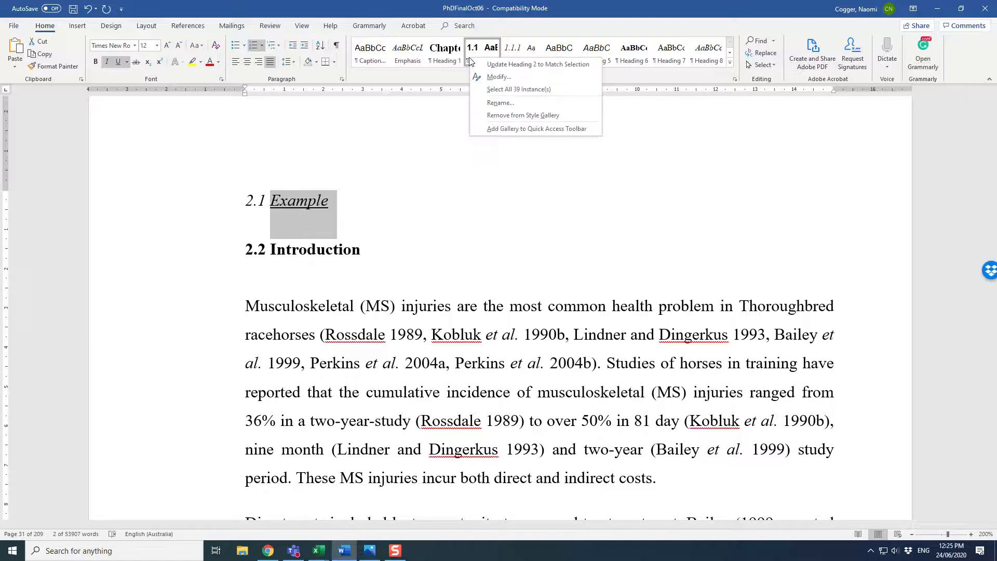
pyautogui.click(496, 64)
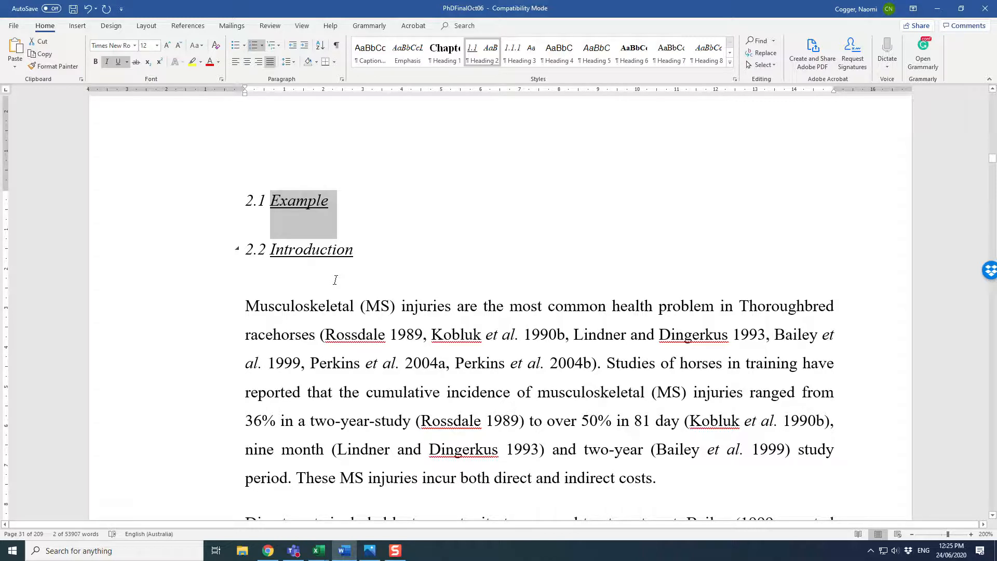
# Step: Undo the style update, the heading formatting and the inserted Example heading
pyautogui.hotkey('ctrl', 'z')
pyautogui.hotkey('ctrl', 'z')
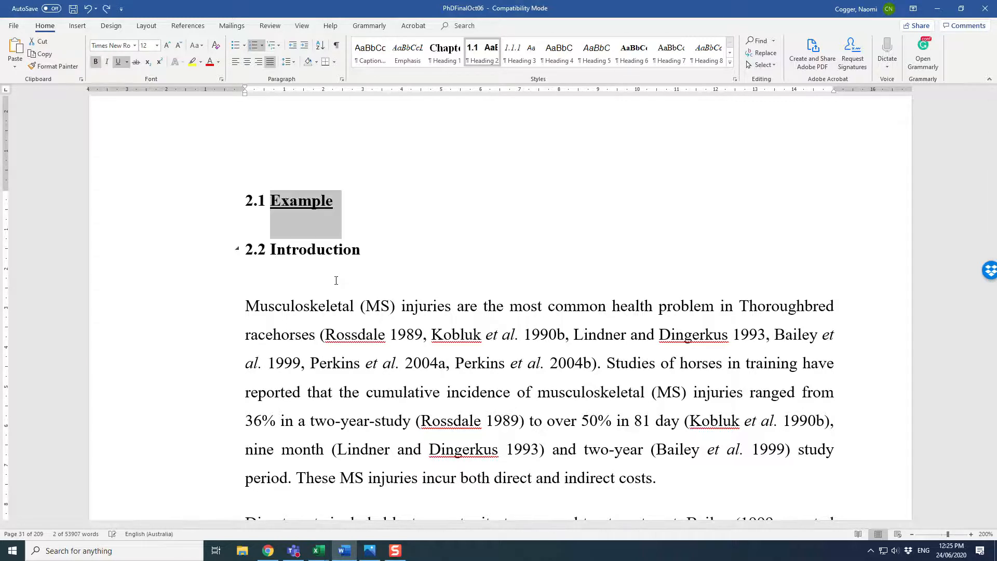
pyautogui.hotkey('ctrl', 'z')
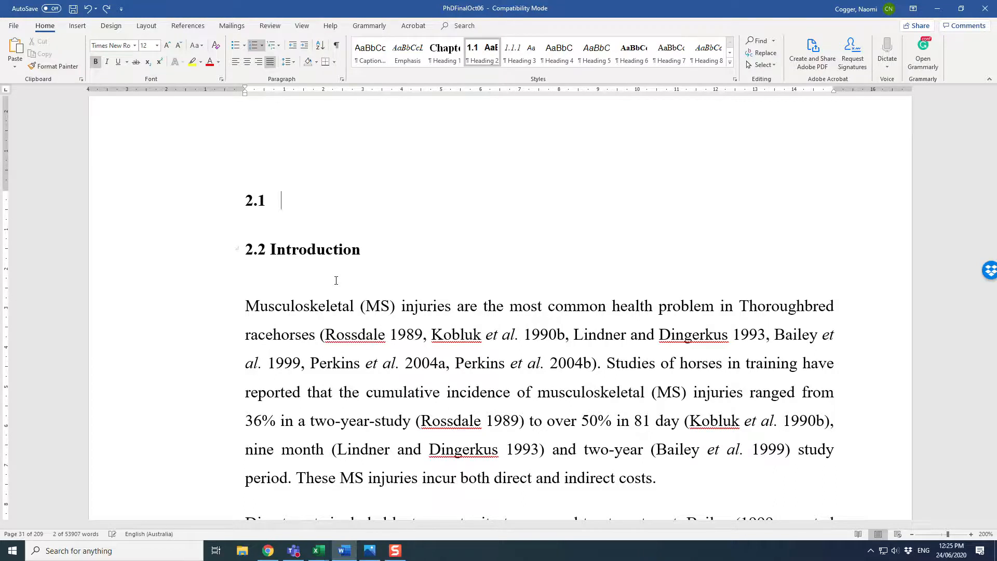
pyautogui.hotkey('ctrl', 'z')
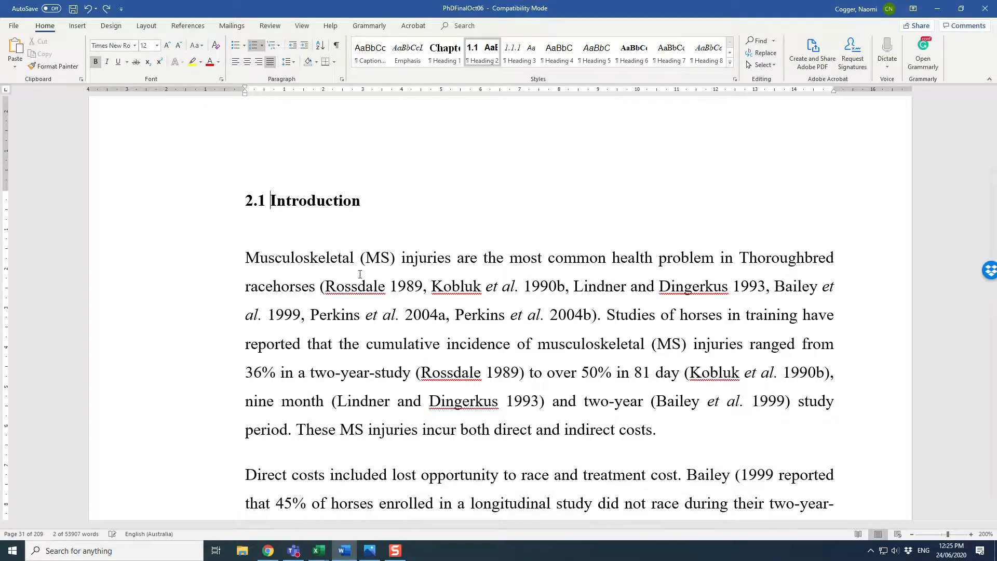
# Step: Browse down the chapter to the 2.4.1 Case-control subsection heading and place the cursor in it
pyautogui.scroll(-15, 360, 274)
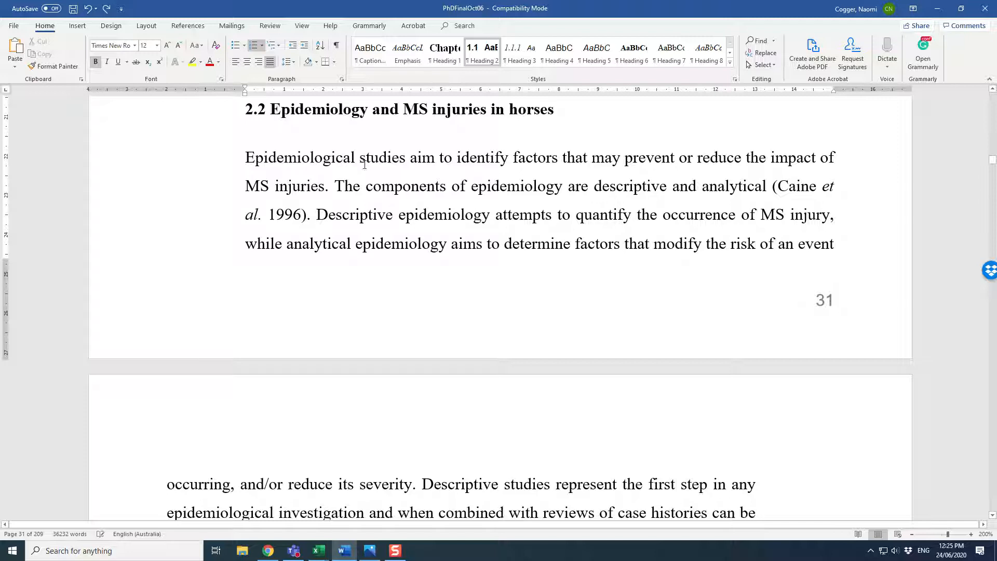
pyautogui.scroll(-12, 364, 164)
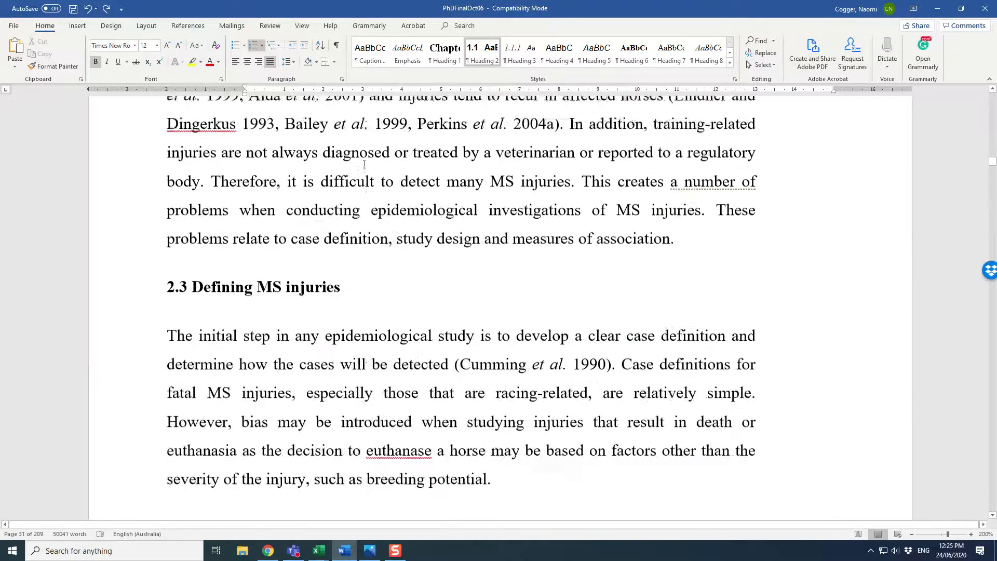
pyautogui.scroll(-12, 365, 165)
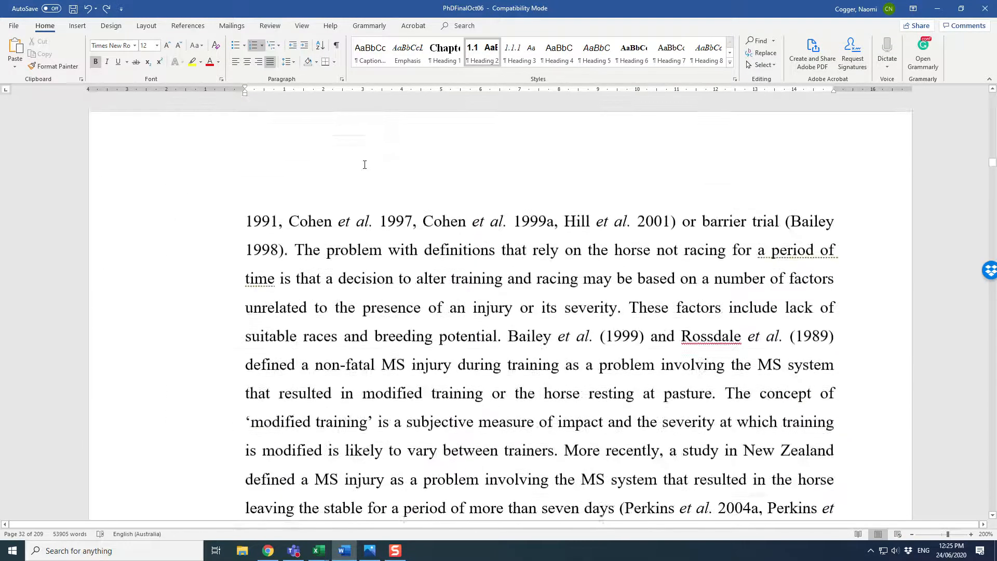
pyautogui.scroll(-12, 365, 164)
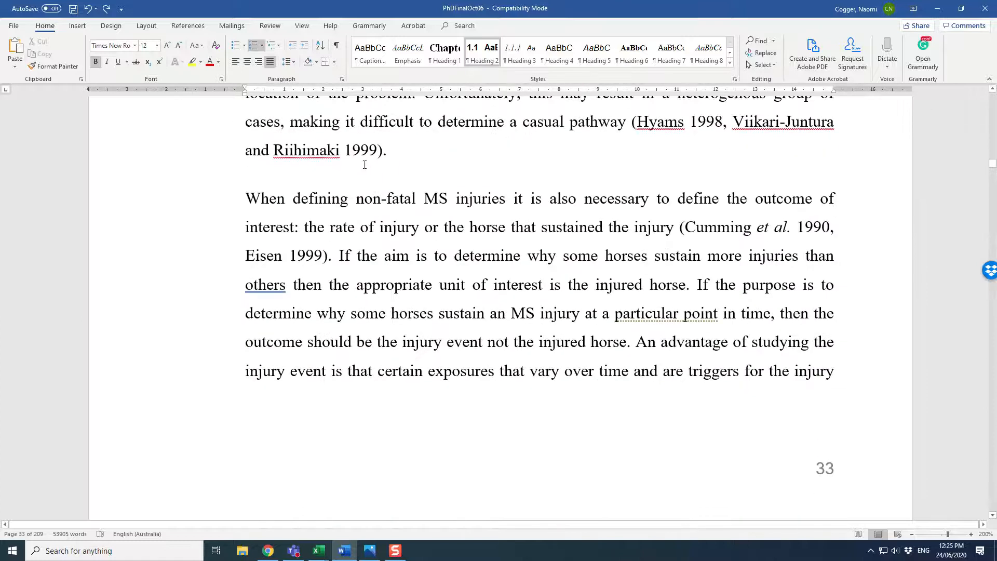
pyautogui.scroll(-12, 365, 165)
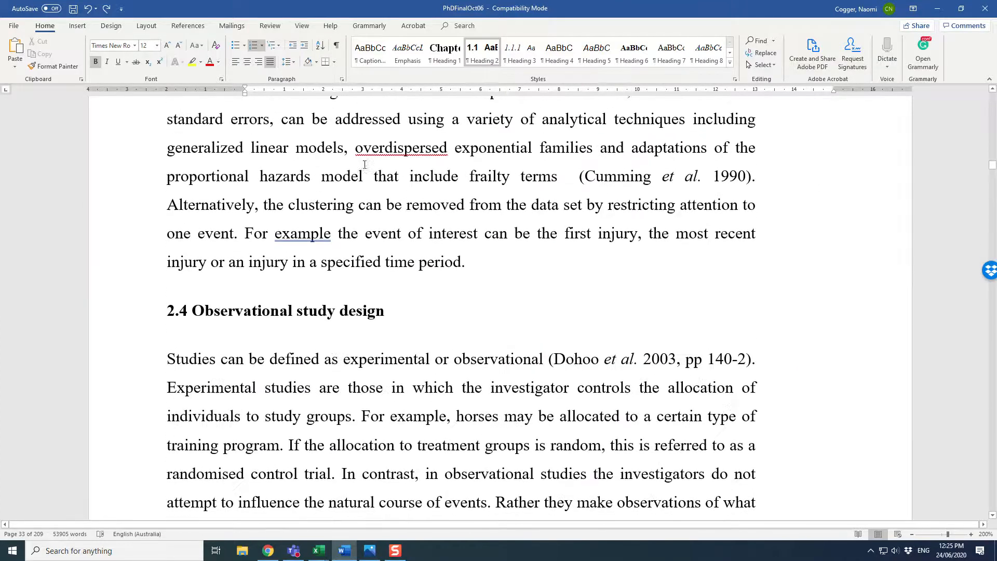
pyautogui.scroll(-6, 364, 164)
pyautogui.click(346, 253)
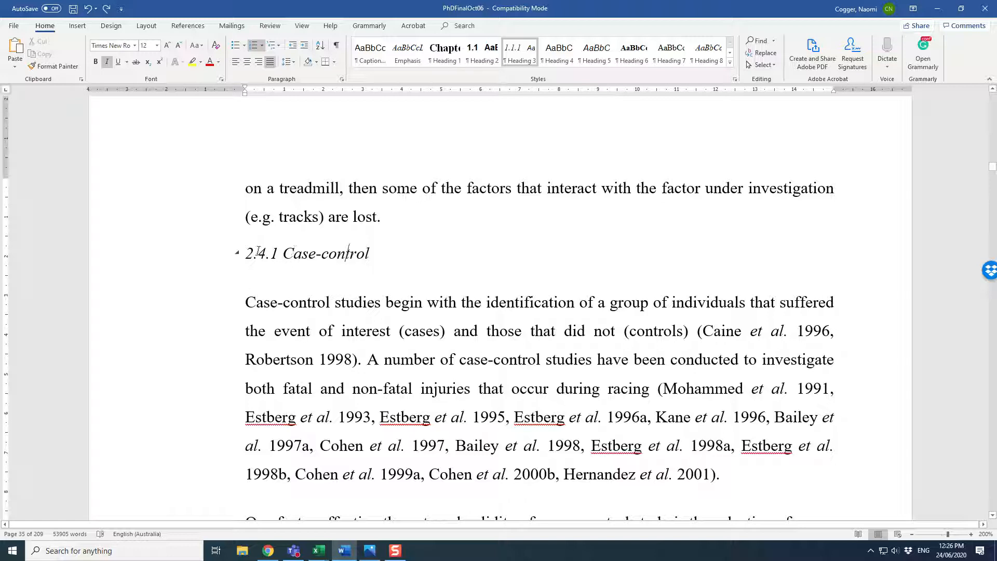
# Step: Show the navigation pane and jump to section 2.7.14 Seasonal effects through it
pyautogui.click(302, 26)
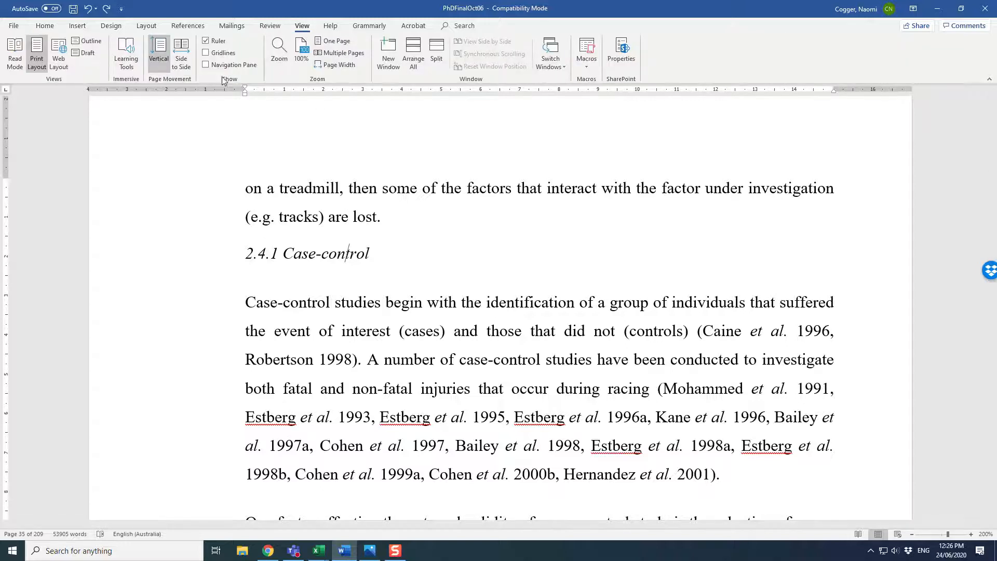
pyautogui.click(207, 64)
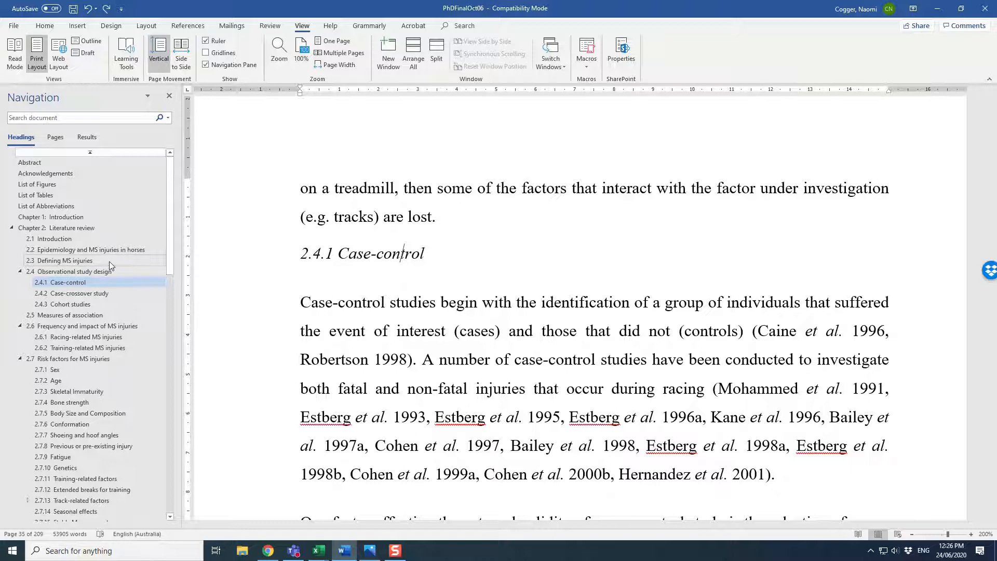
pyautogui.scroll(-3, 109, 260)
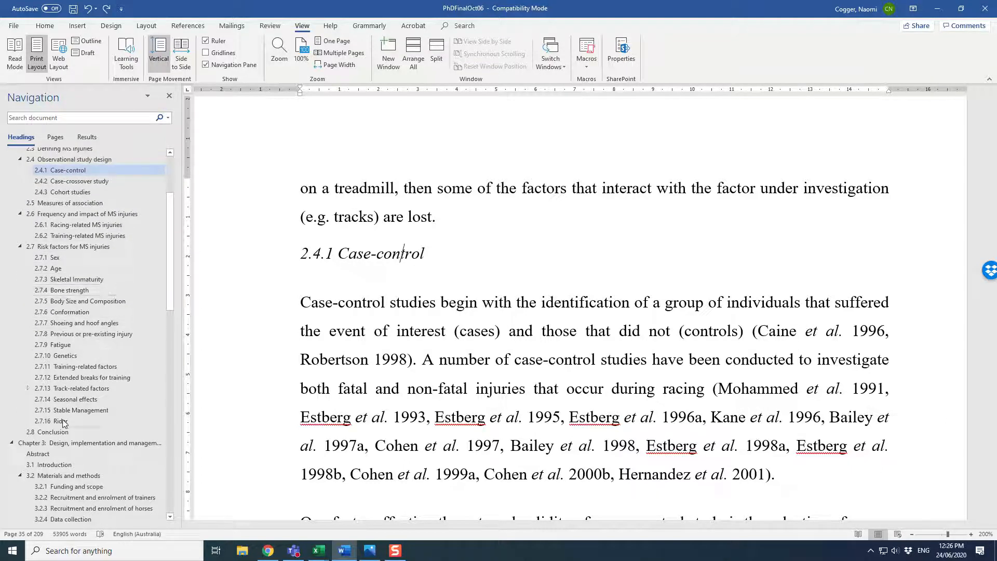
pyautogui.click(86, 400)
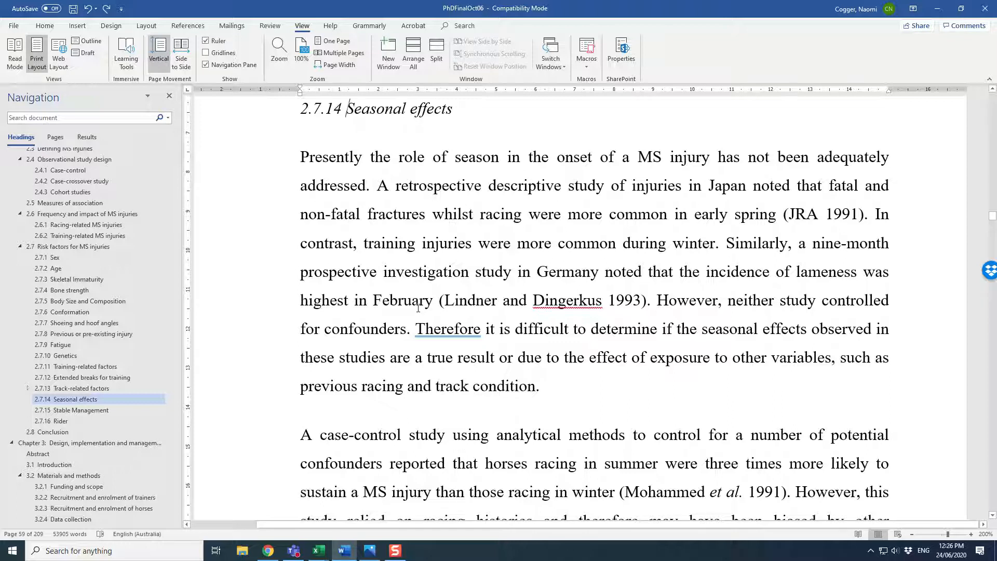
# Step: Jump to the Acknowledgements section through the navigation pane and read through it
pyautogui.scroll(3, 54, 233)
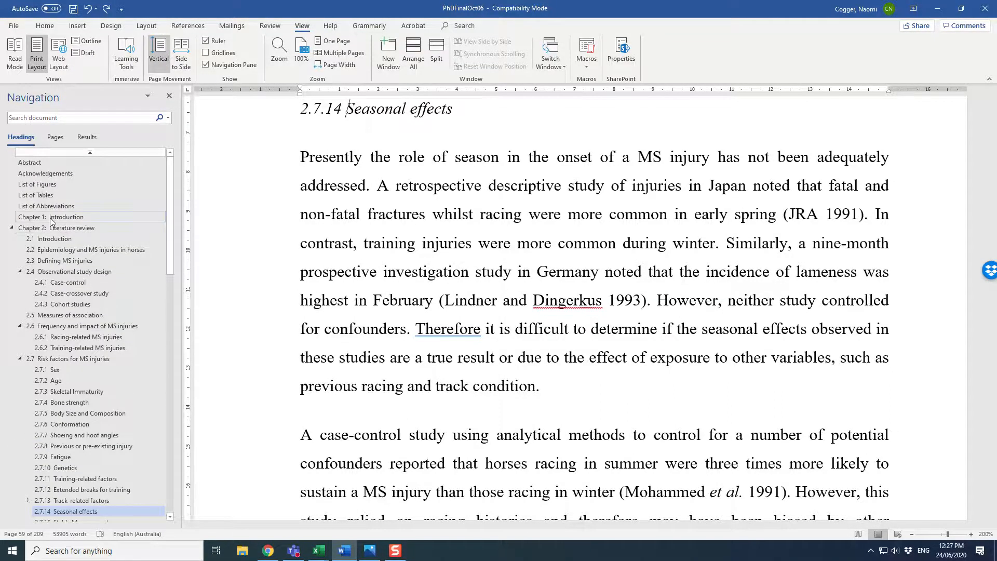
pyautogui.click(53, 179)
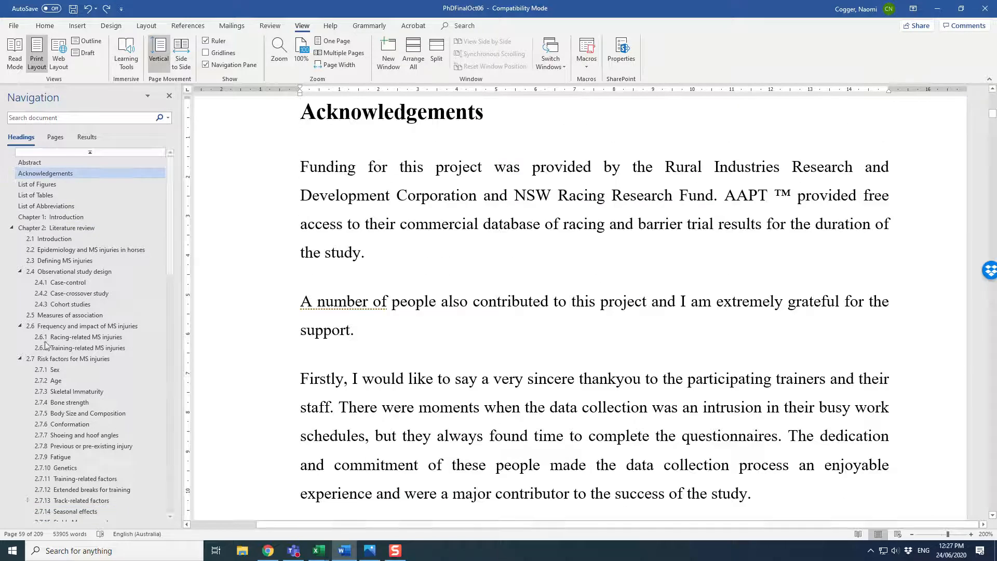
pyautogui.scroll(-1, 498, 297)
pyautogui.scroll(-1, 498, 297)
pyautogui.scroll(-10, 498, 297)
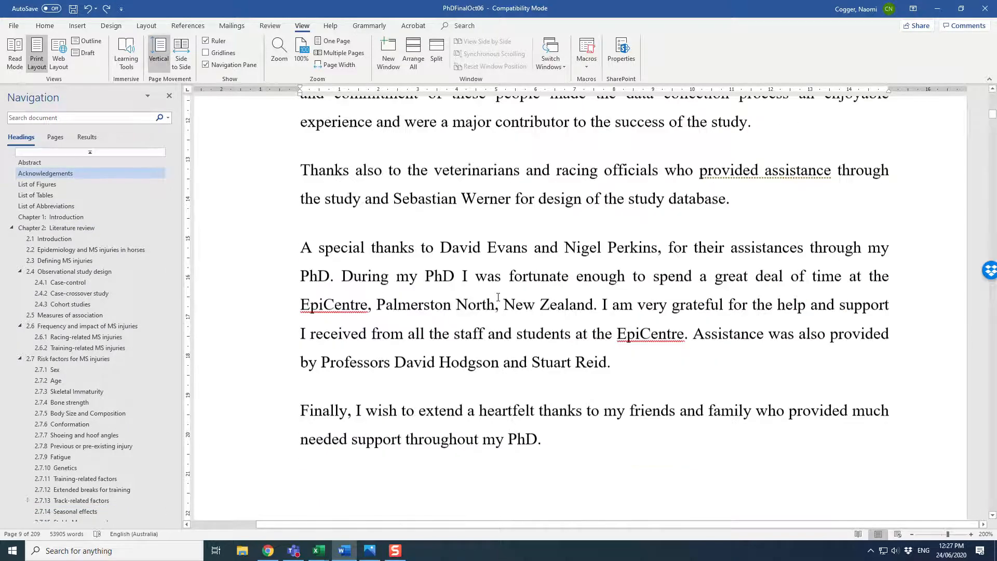
pyautogui.scroll(-10, 498, 296)
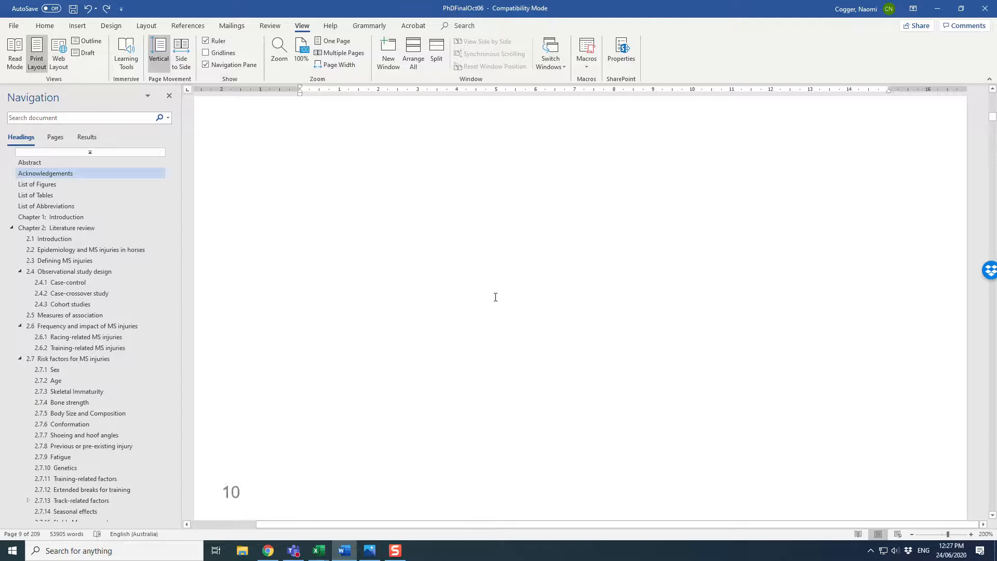
# Step: Select the existing table of contents and browse the Table of Contents gallery without choosing a style
pyautogui.click(483, 301)
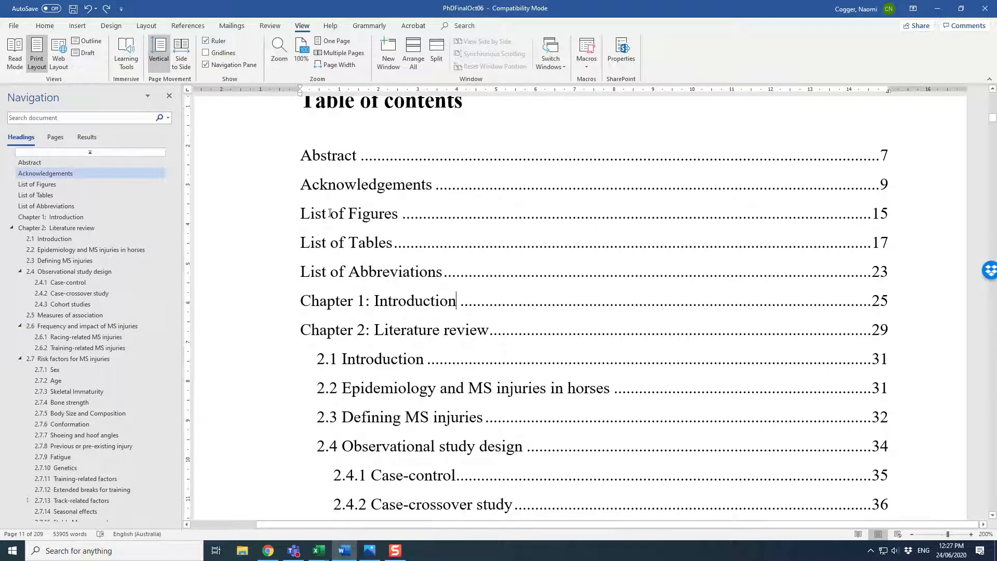
pyautogui.click(257, 165)
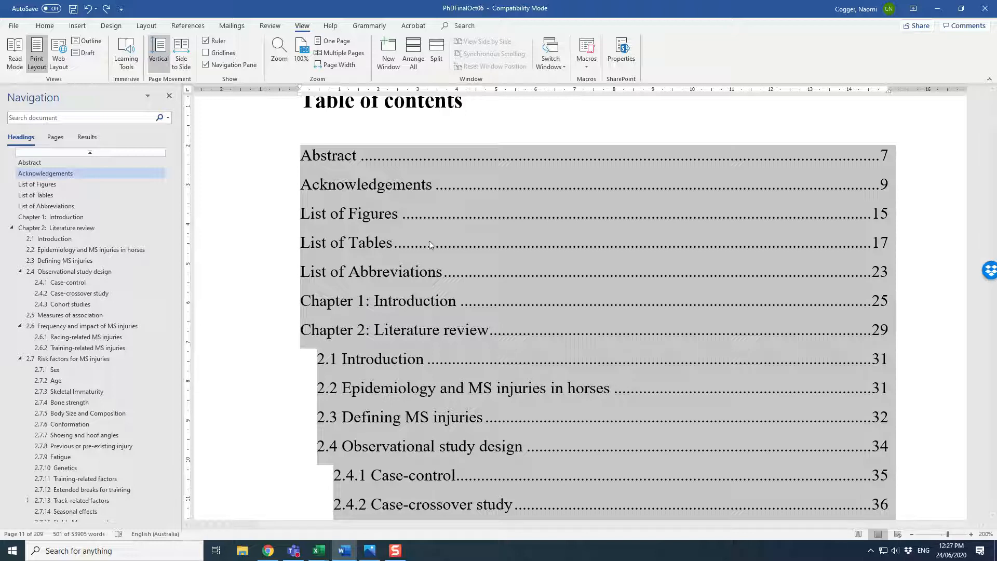
pyautogui.click(276, 29)
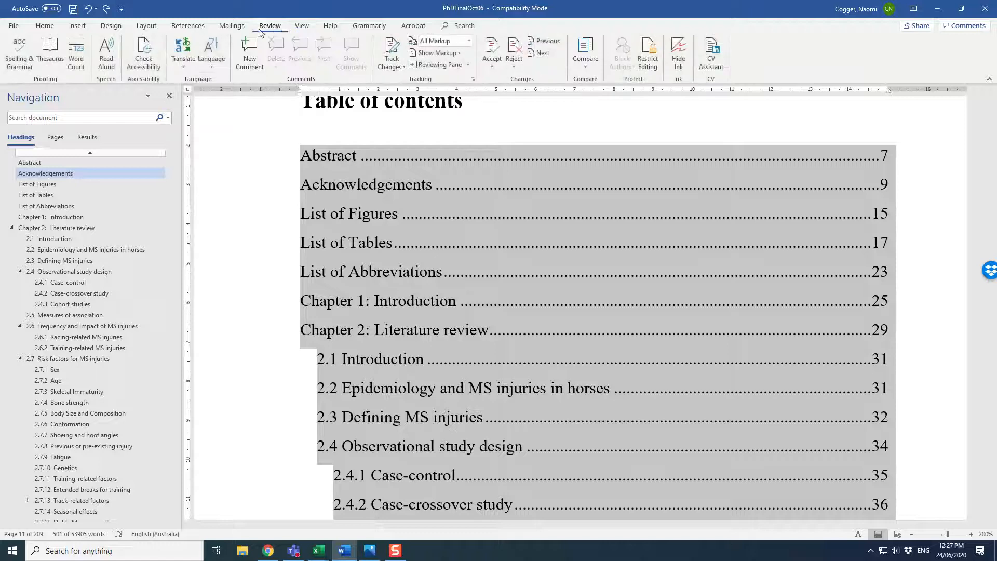
pyautogui.click(188, 26)
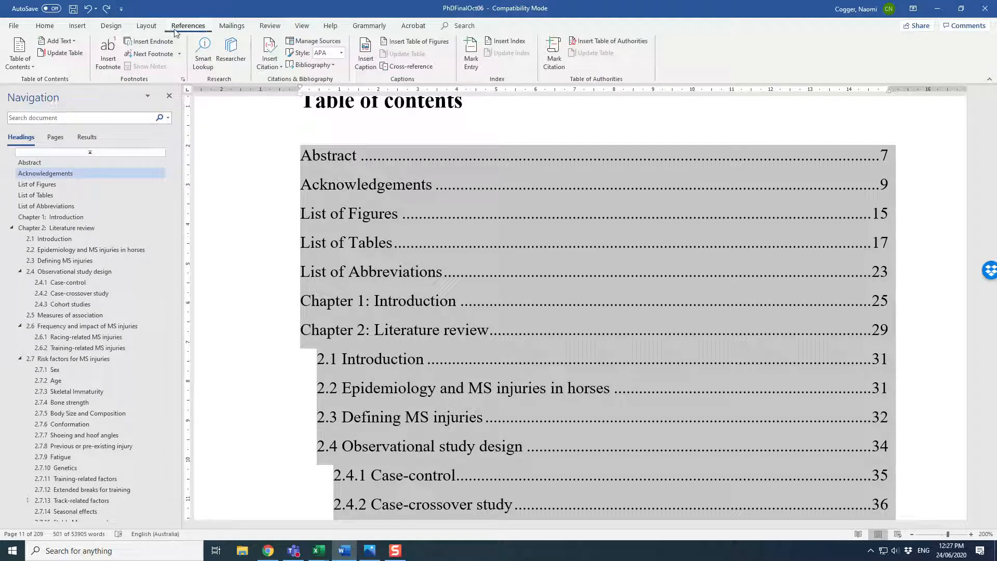
pyautogui.click(27, 68)
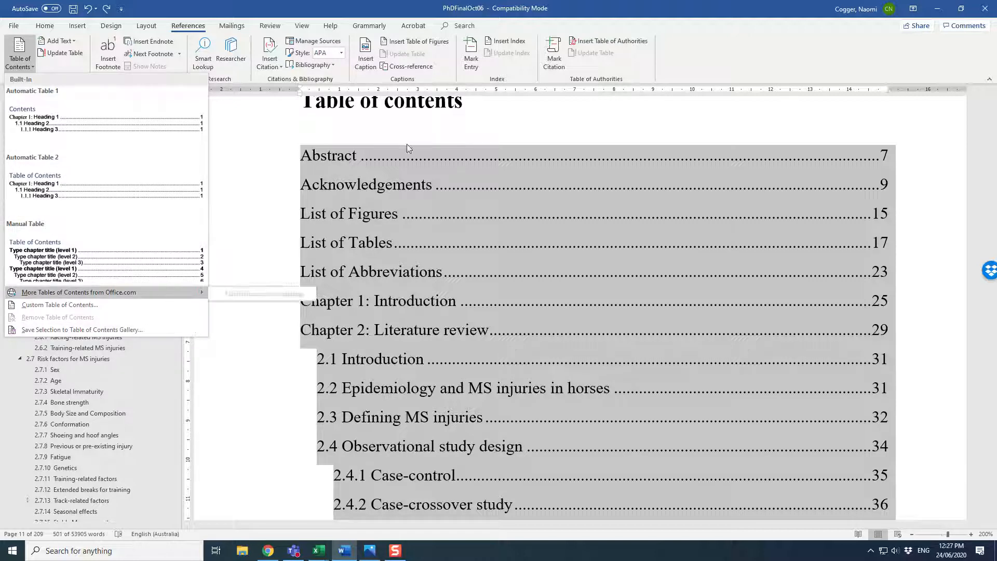
pyautogui.click(460, 116)
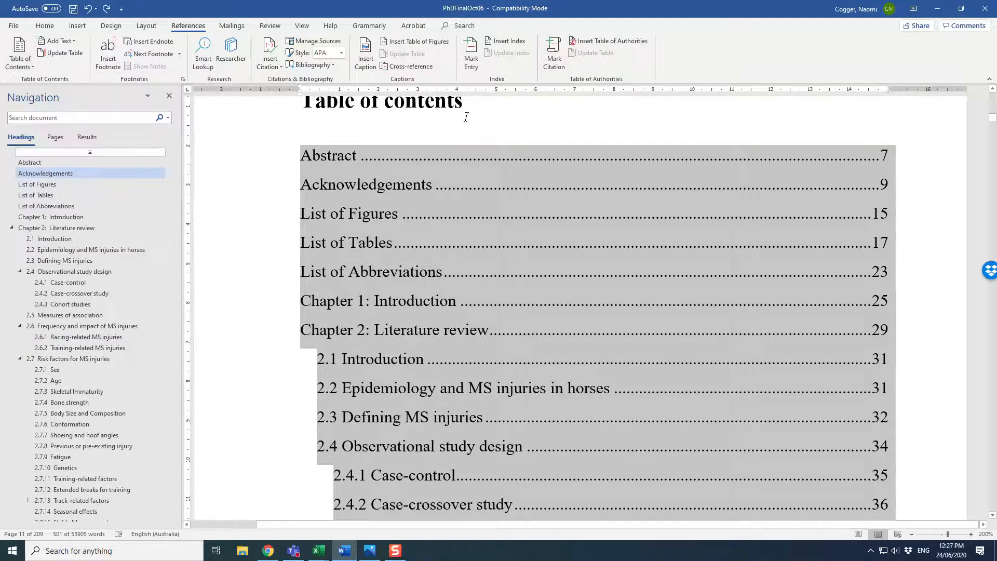
# Step: Insert an empty paragraph below the Table of contents title and reopen the Table of Contents gallery, closing it unchanged
pyautogui.click(493, 120)
pyautogui.press('Return')
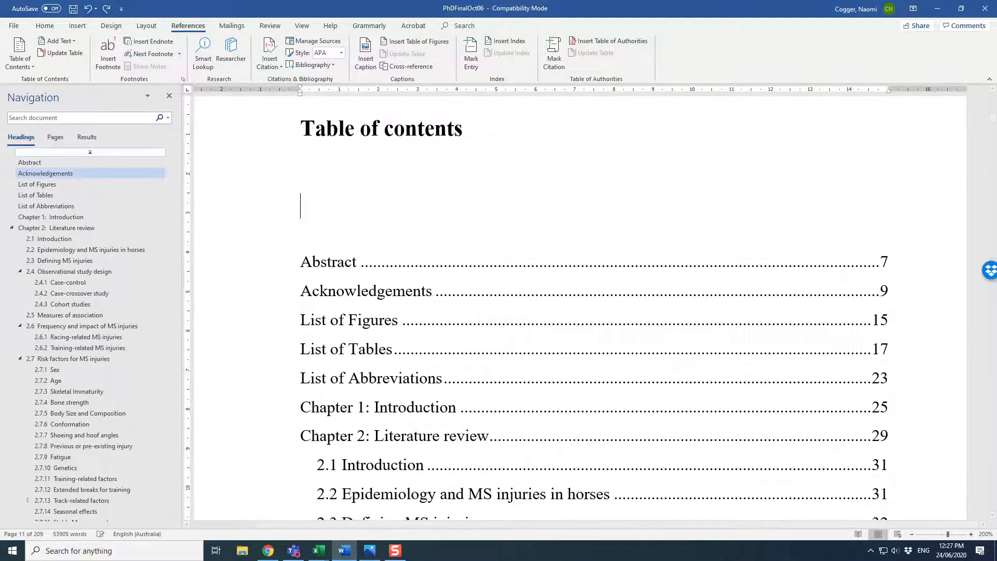
pyautogui.click(26, 65)
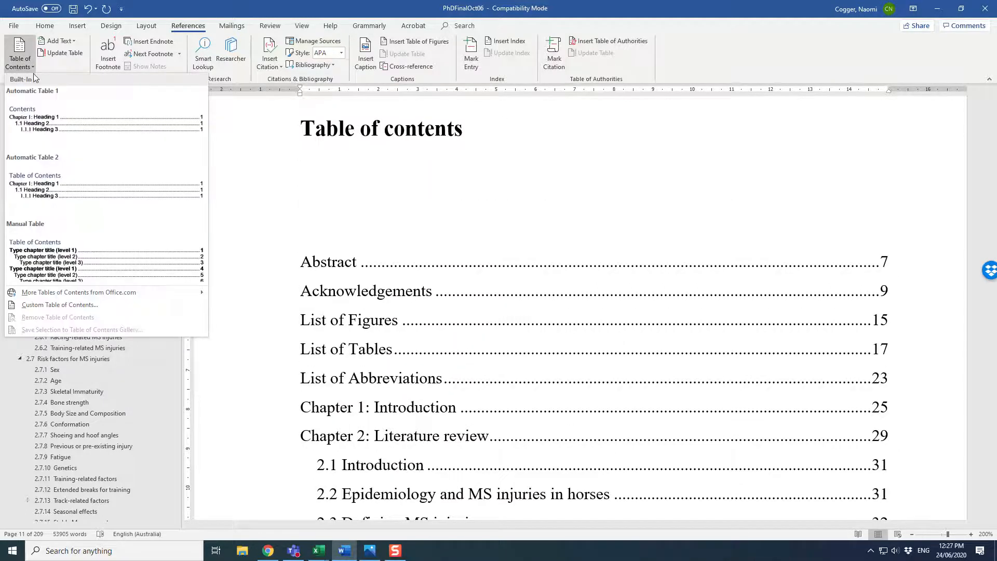
pyautogui.press('Escape')
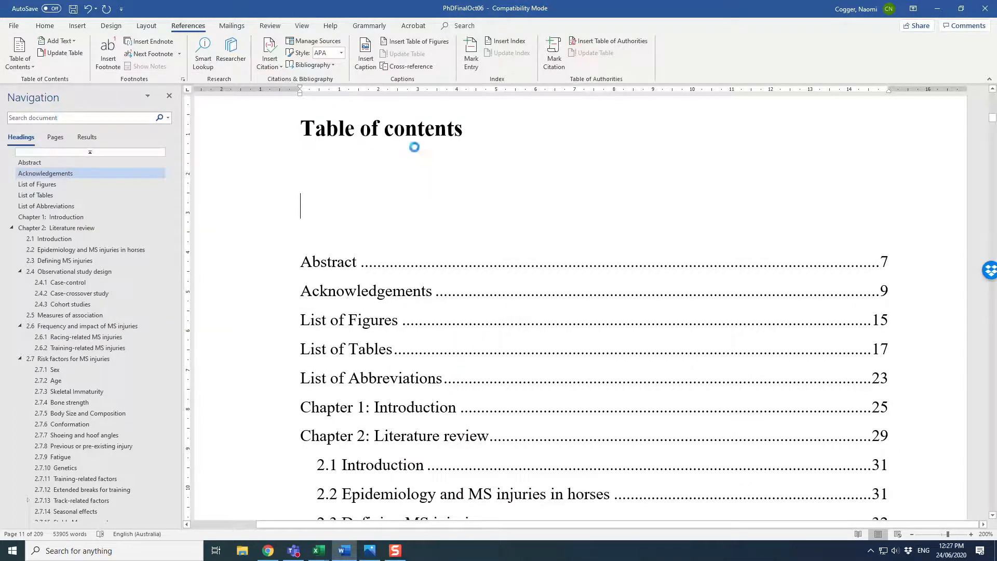
# Step: Scroll through the table of contents entries for the later chapters
pyautogui.scroll(8, 418, 153)
pyautogui.scroll(15, 421, 157)
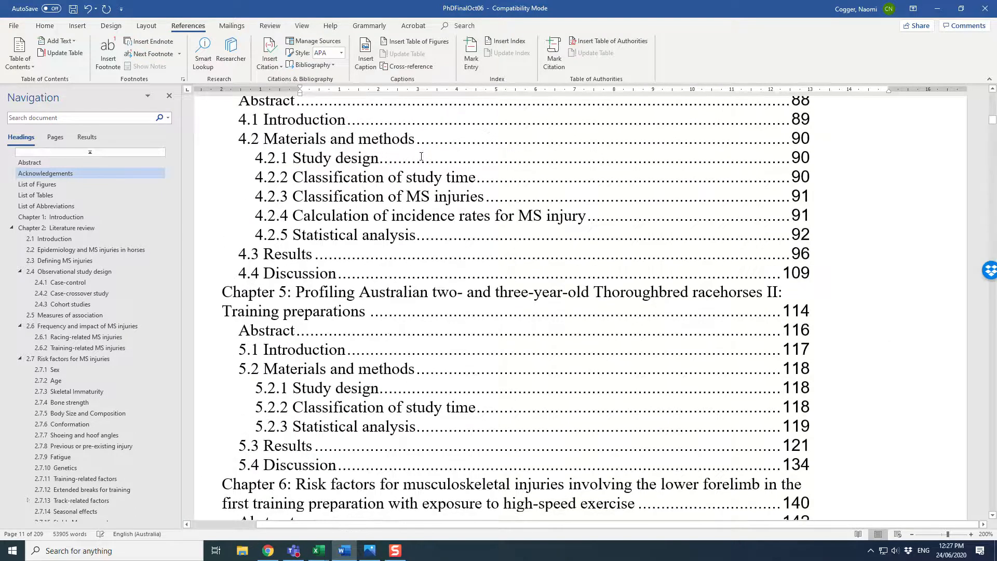
pyautogui.scroll(4, 421, 156)
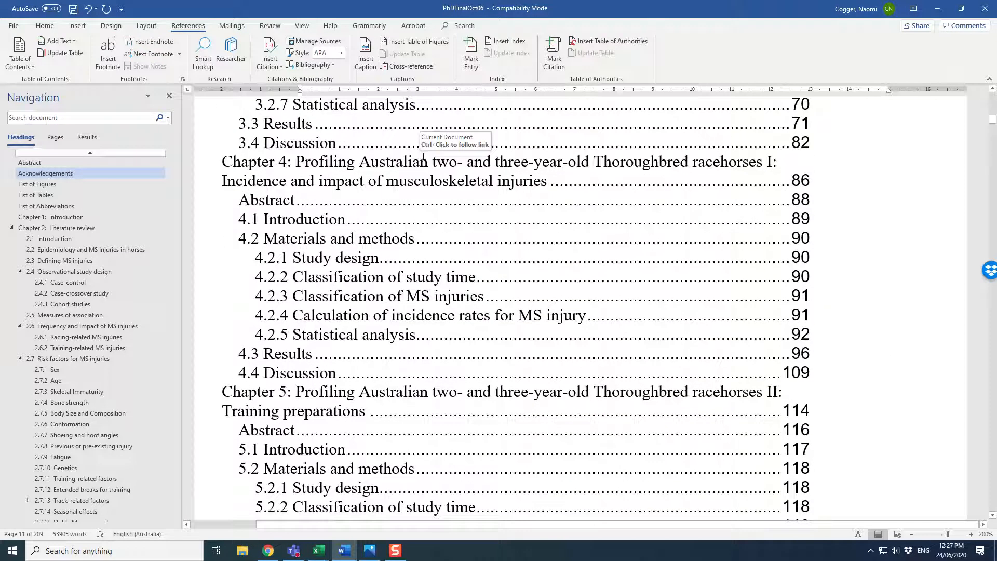